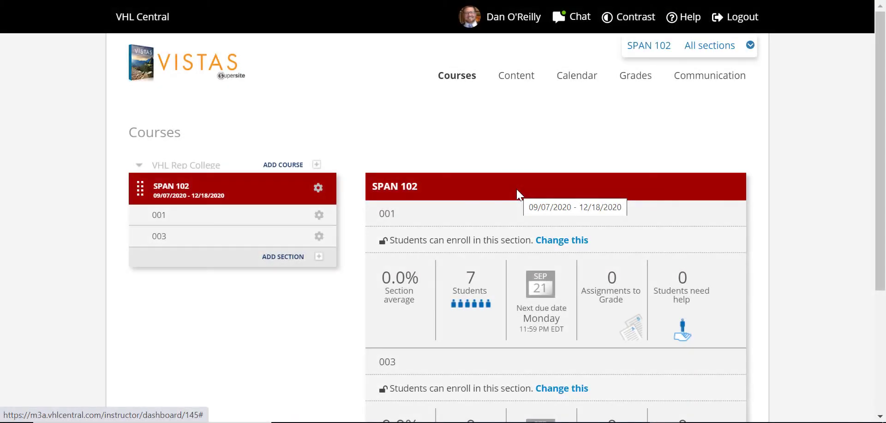
Browse Lección 5's Grammar Quizzes, Lesson Tests and Multi-Lesson Exams in the Assessment library.
{"action": "left_click", "coordinate": [521, 87]}
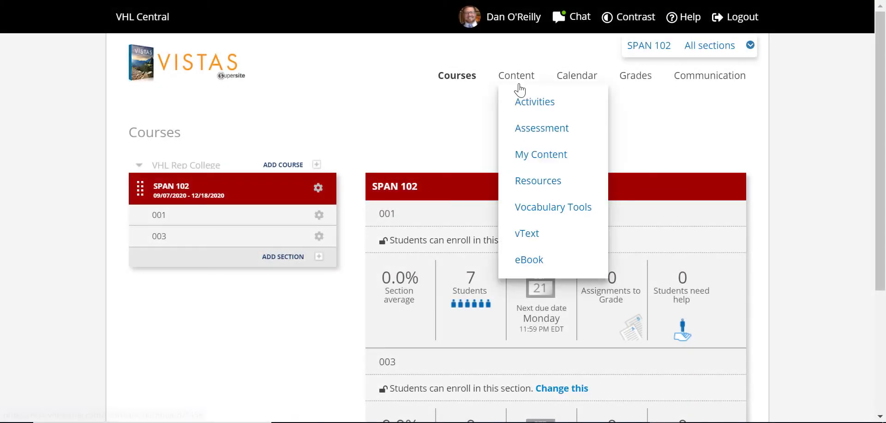
{"action": "left_click", "coordinate": [520, 129]}
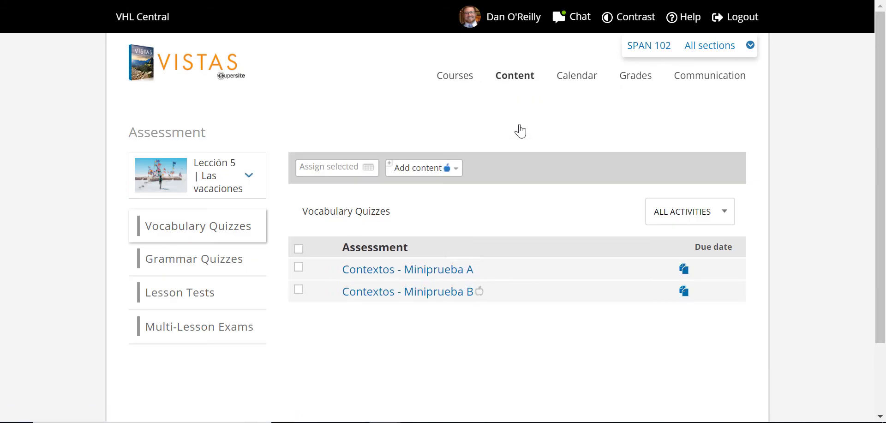
{"action": "left_click", "coordinate": [250, 267]}
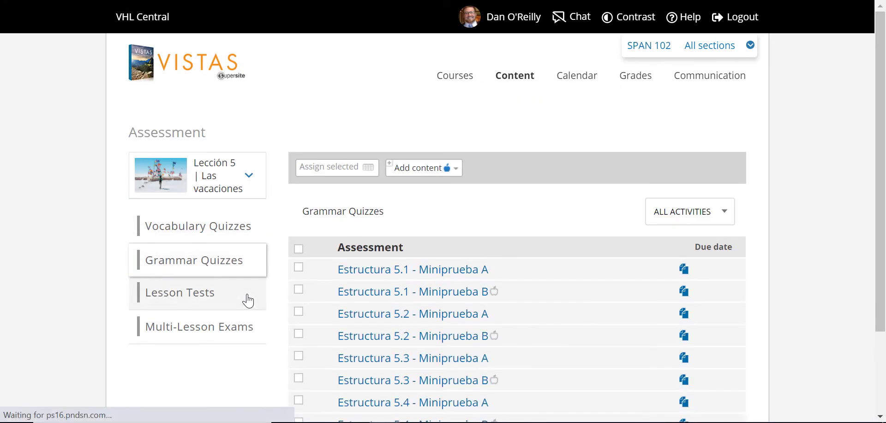
{"action": "left_click", "coordinate": [248, 300]}
{"action": "left_click", "coordinate": [247, 331]}
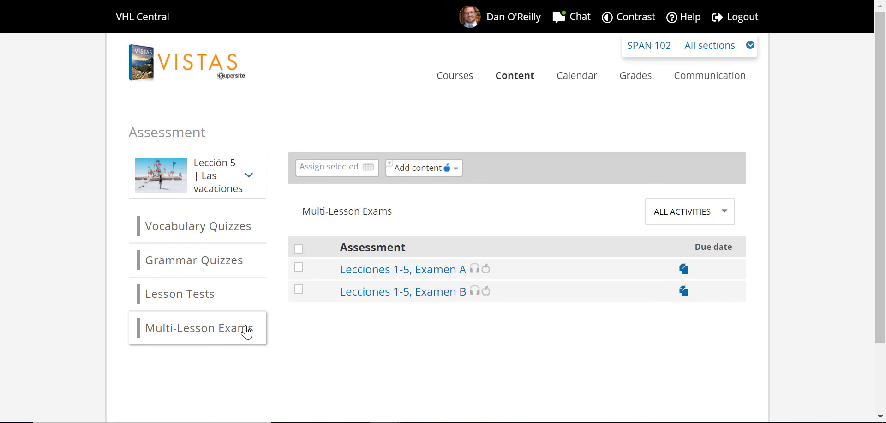
Duplicate Lección 5, Prueba C from the Lesson Tests list.
{"action": "left_click", "coordinate": [247, 307]}
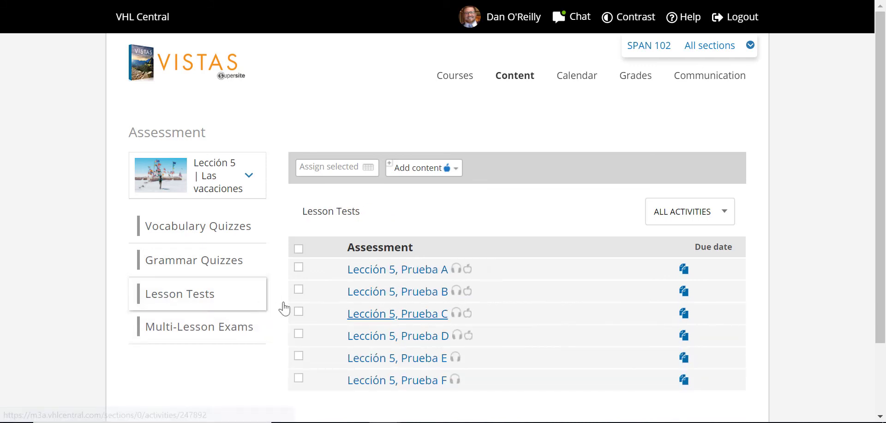
{"action": "left_click", "coordinate": [683, 314]}
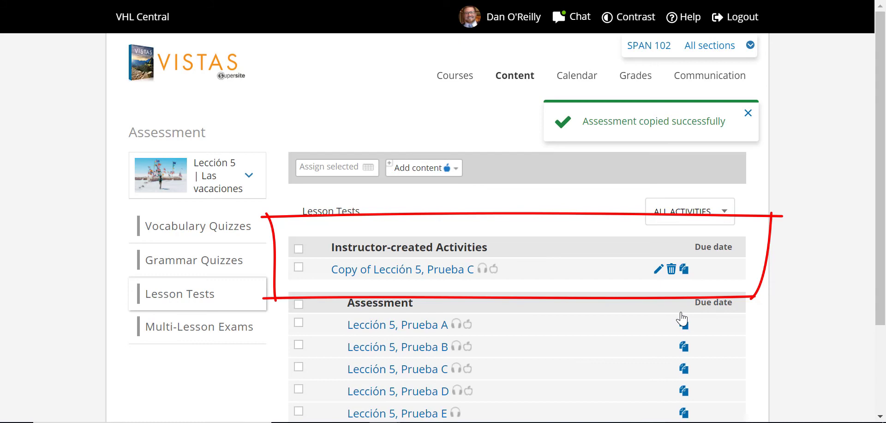
{"action": "mouse_move", "coordinate": [663, 363]}
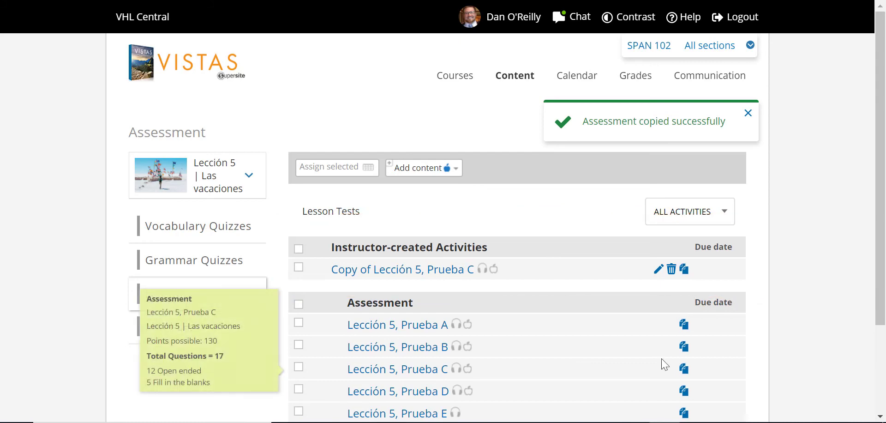
Move the Escuchar section down and swap Lectura questions 1–2 and 3–4 in the copy.
{"action": "left_click", "coordinate": [659, 270]}
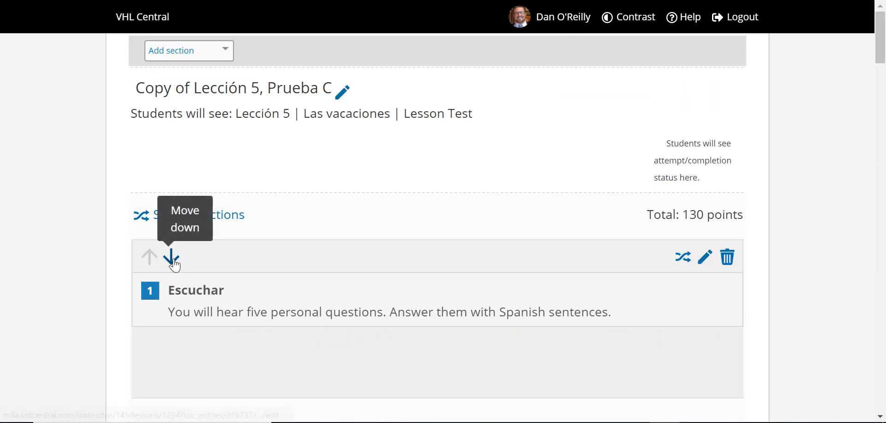
{"action": "left_click", "coordinate": [172, 257]}
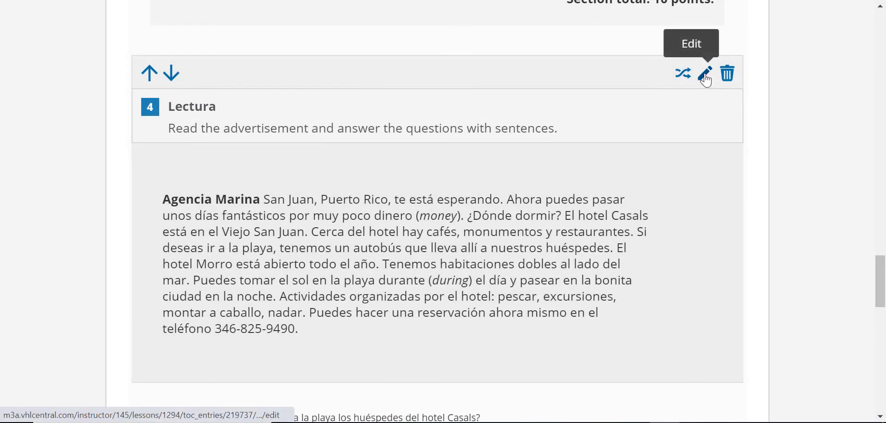
{"action": "left_click", "coordinate": [705, 74]}
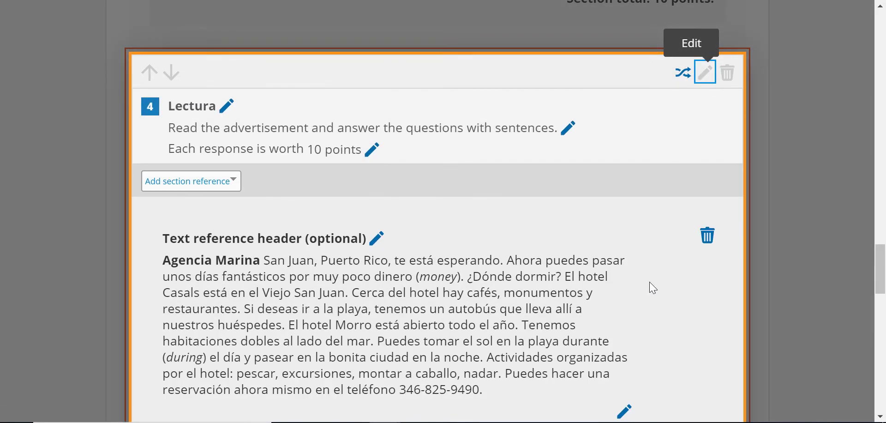
{"action": "scroll", "coordinate": [650, 281], "scroll_direction": "down", "scroll_amount": 6}
{"action": "left_click", "coordinate": [672, 170]}
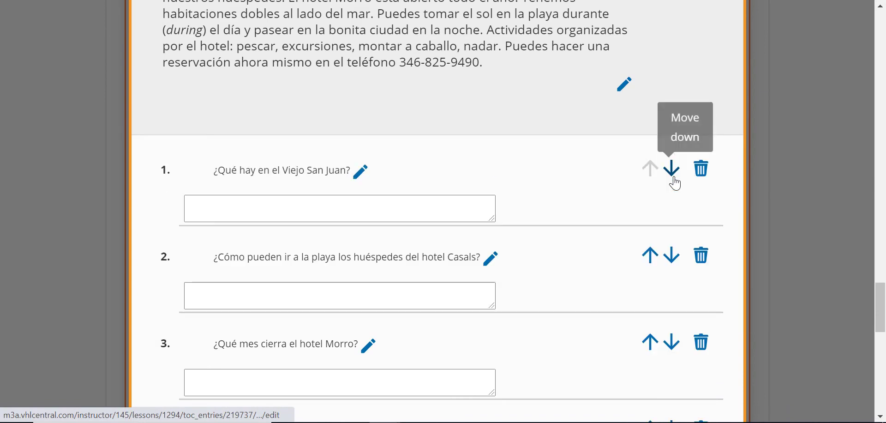
{"action": "left_click", "coordinate": [672, 342]}
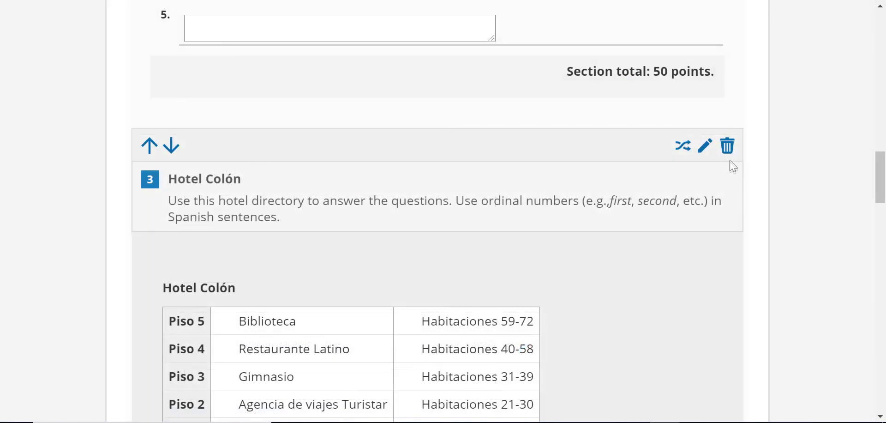
Delete the Restaurante Latino question from the hotel directory section.
{"action": "left_click", "coordinate": [728, 148]}
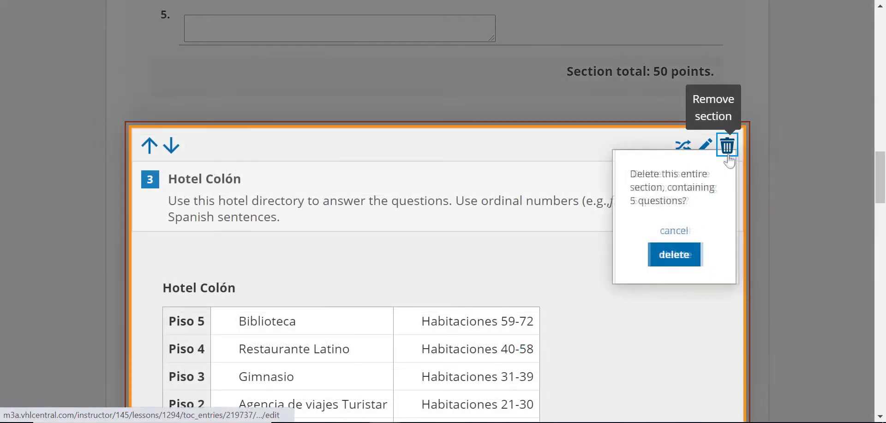
{"action": "left_click", "coordinate": [673, 254]}
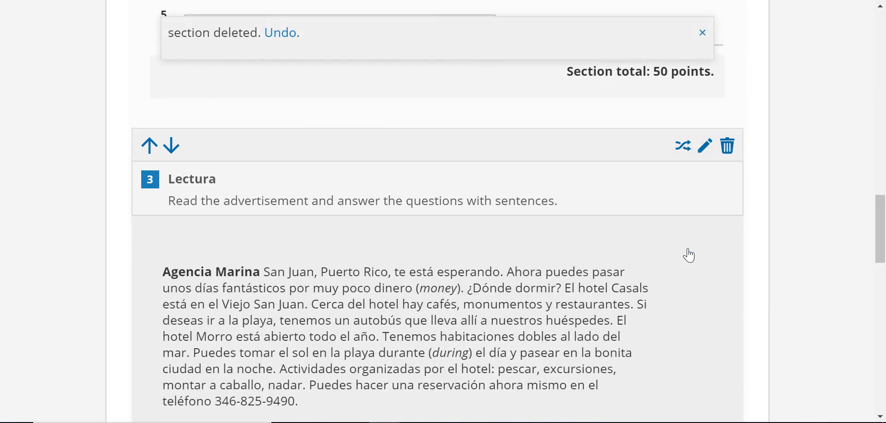
{"action": "left_click", "coordinate": [689, 255]}
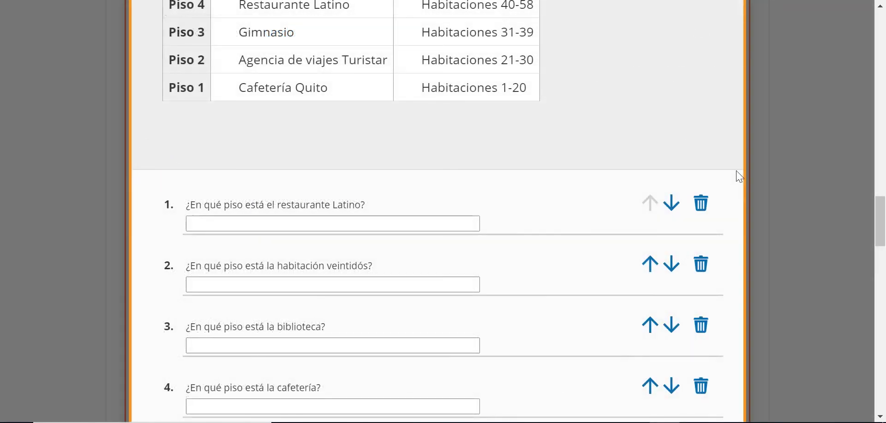
{"action": "left_click", "coordinate": [701, 202]}
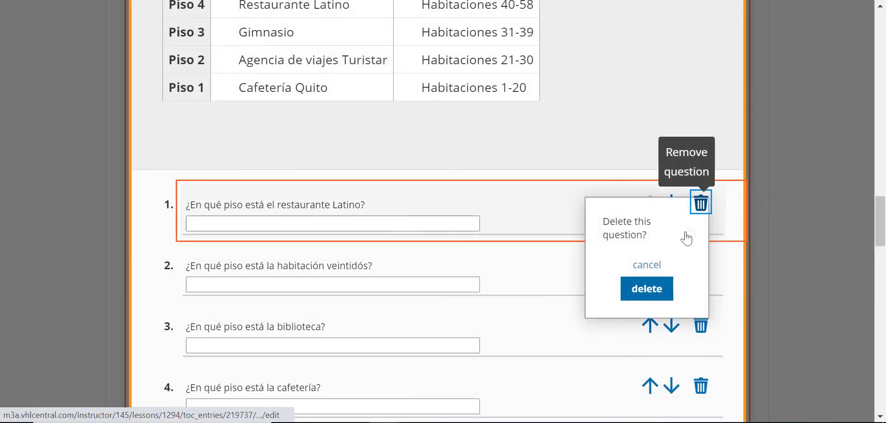
{"action": "left_click", "coordinate": [658, 291]}
{"action": "scroll", "coordinate": [655, 290], "scroll_direction": "up", "scroll_amount": 8}
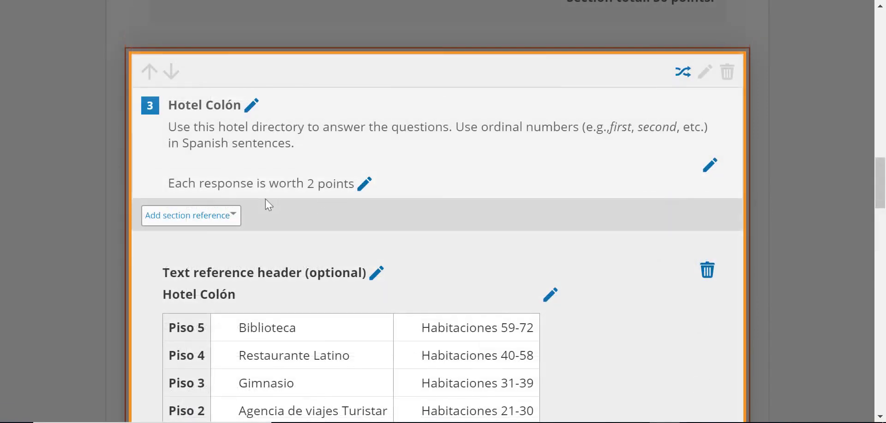
Retitle section 3 from Hotel Colón to Hotel Blanco.
{"action": "left_click", "coordinate": [250, 106]}
{"action": "key", "text": "BackSpace"}
{"action": "key", "text": "BackSpace"}
{"action": "key", "text": "BackSpace"}
{"action": "type", "text": "Blanc"}
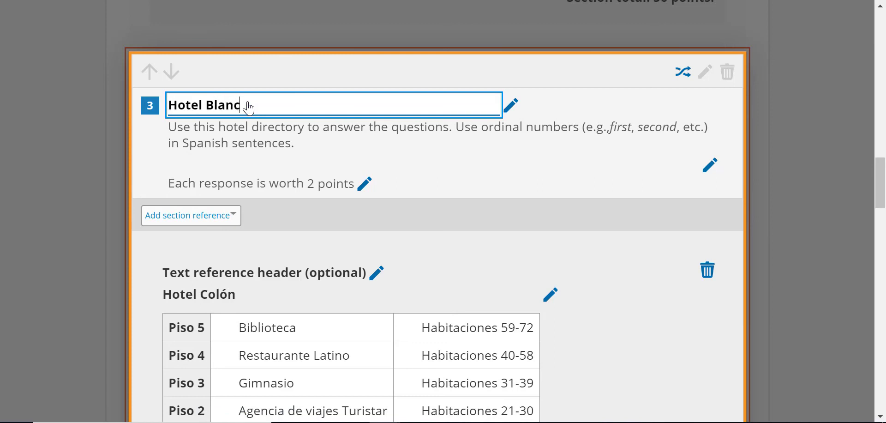
{"action": "type", "text": "o"}
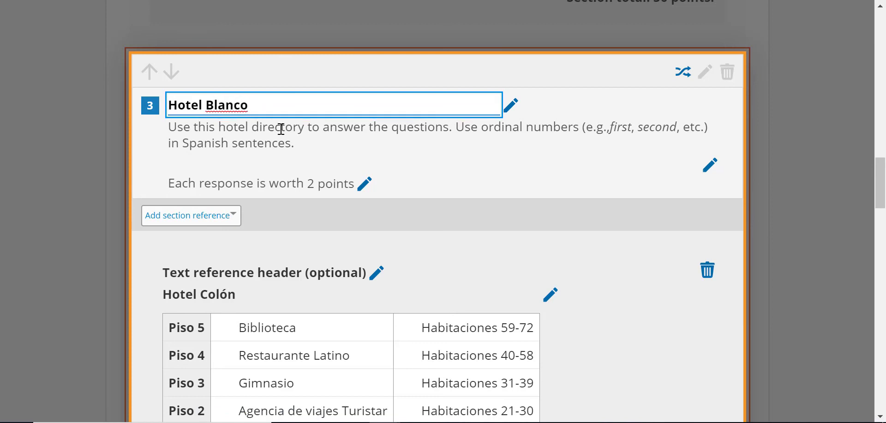
Make each Hotel Blanco response worth 3 points, bringing the test to 130 points.
{"action": "left_click", "coordinate": [363, 184]}
{"action": "key", "text": "BackSpace"}
{"action": "type", "text": "3"}
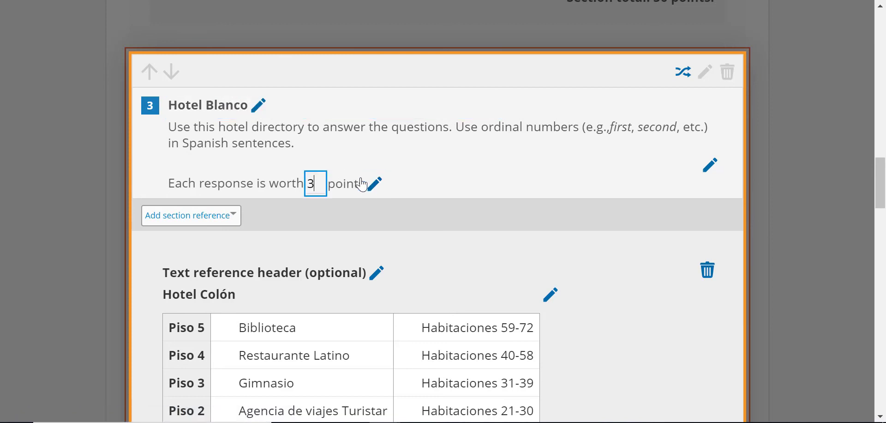
{"action": "key", "text": "Return"}
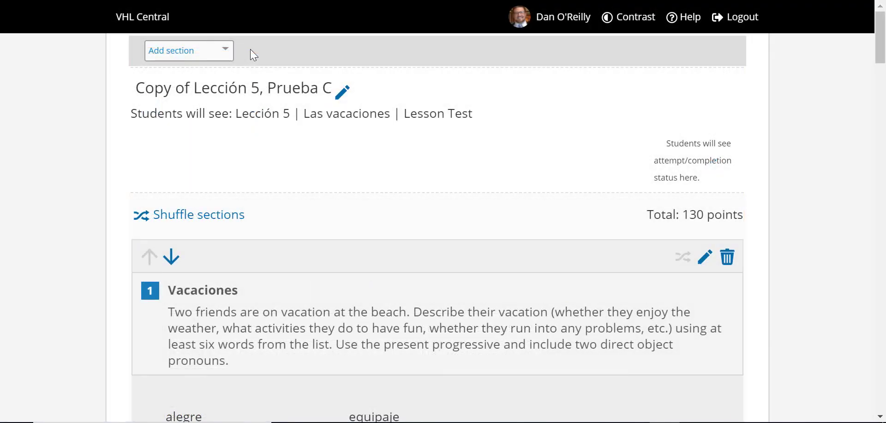
Review the Add section types, then save the edited copy and select it for assigning.
{"action": "left_click", "coordinate": [225, 50]}
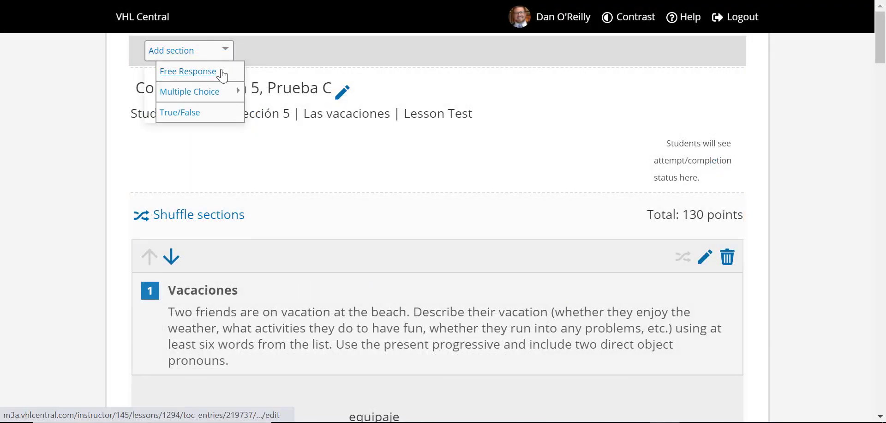
{"action": "mouse_move", "coordinate": [224, 101]}
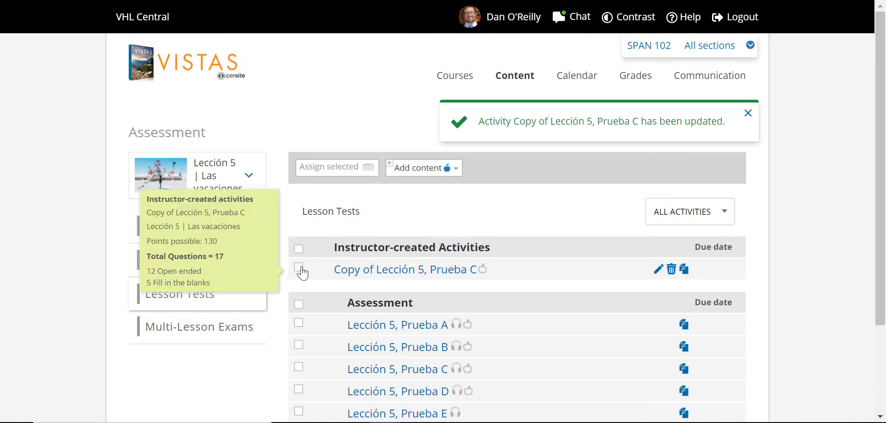
{"action": "left_click", "coordinate": [299, 267]}
Set the due date to 09/20/2020 and file the assignment under the Tests category.
{"action": "left_click", "coordinate": [361, 176]}
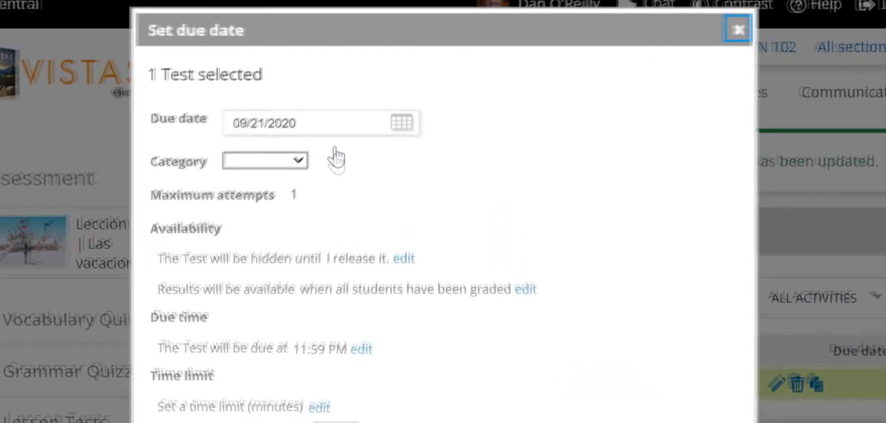
{"action": "left_click", "coordinate": [336, 132]}
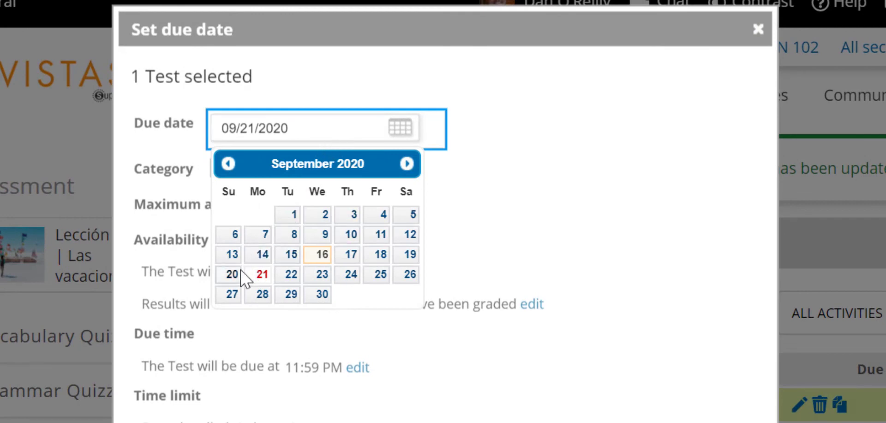
{"action": "left_click", "coordinate": [235, 275]}
{"action": "left_click", "coordinate": [278, 168]}
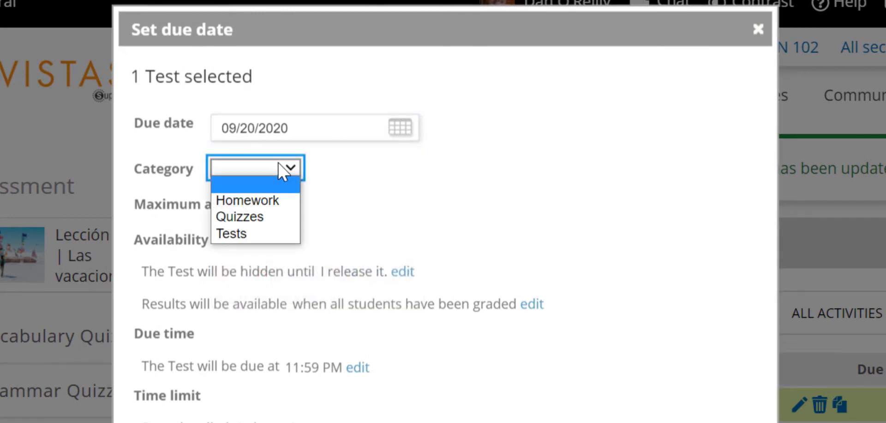
{"action": "left_click", "coordinate": [267, 232]}
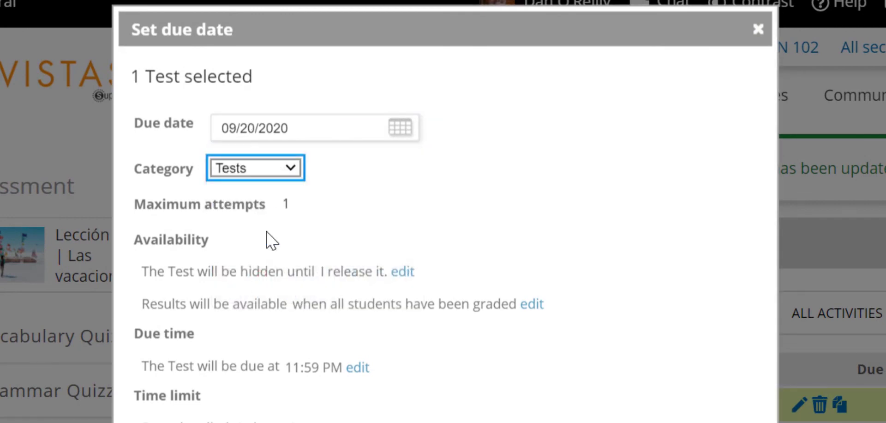
{"action": "left_click", "coordinate": [257, 346]}
{"action": "scroll", "coordinate": [257, 347], "scroll_direction": "down", "scroll_amount": 3}
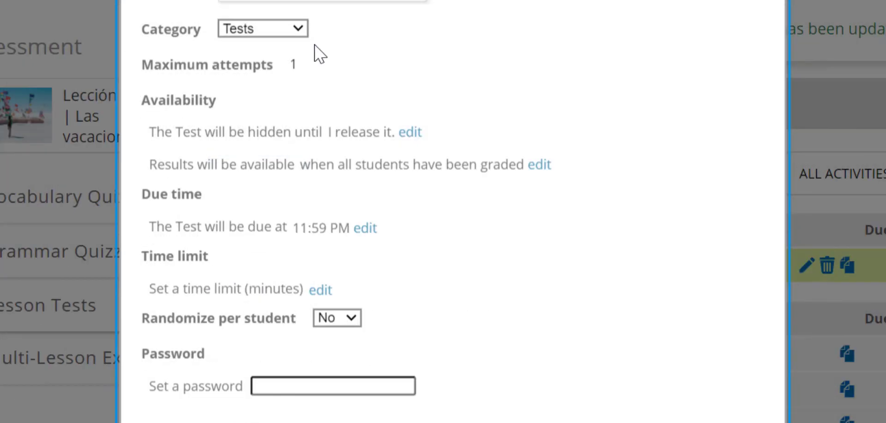
Keep the test hidden until 09/20/2020 at 07:00 am.
{"action": "left_click", "coordinate": [415, 135]}
{"action": "left_click", "coordinate": [417, 136]}
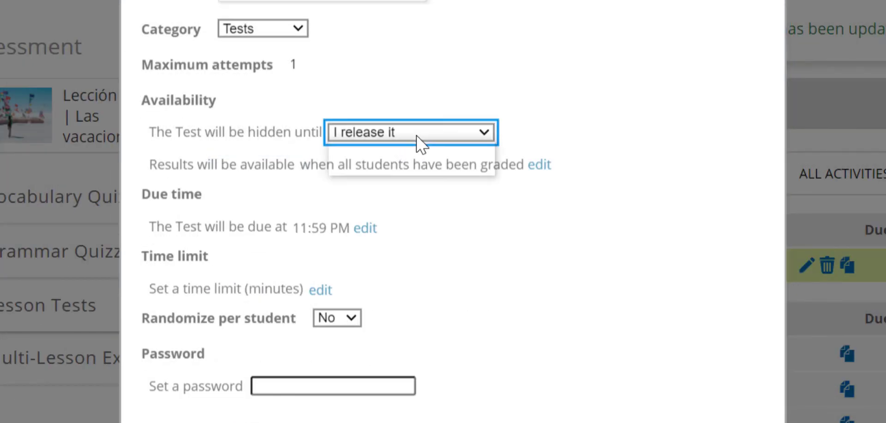
{"action": "left_click", "coordinate": [416, 167]}
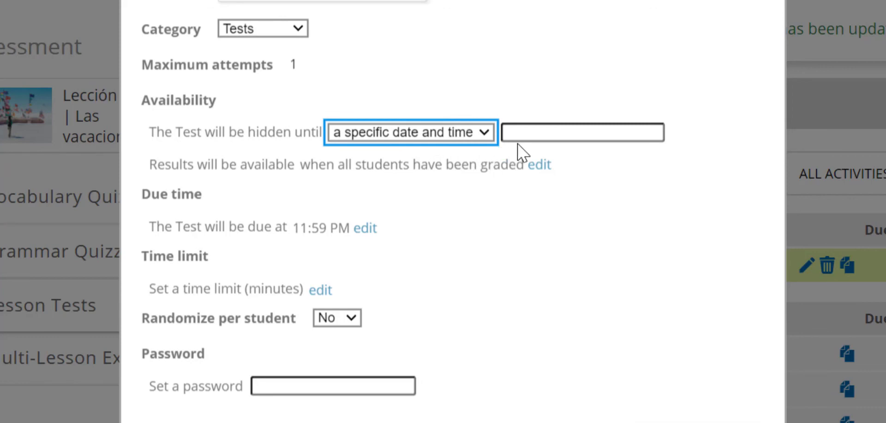
{"action": "left_click", "coordinate": [521, 137]}
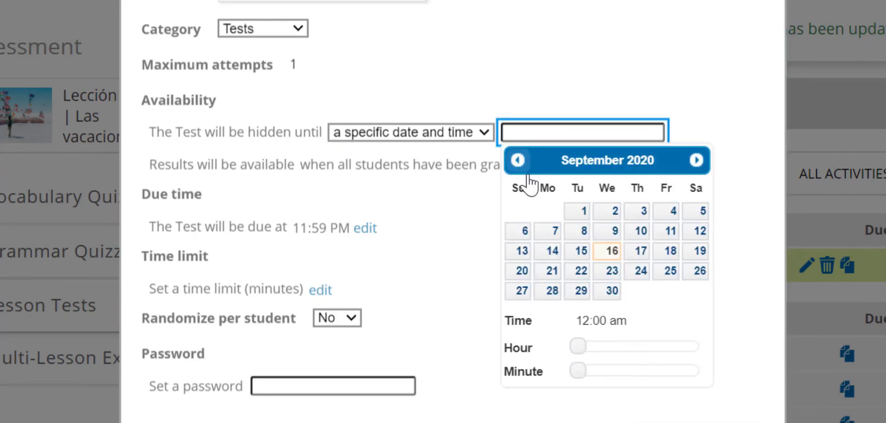
{"action": "left_click", "coordinate": [523, 271]}
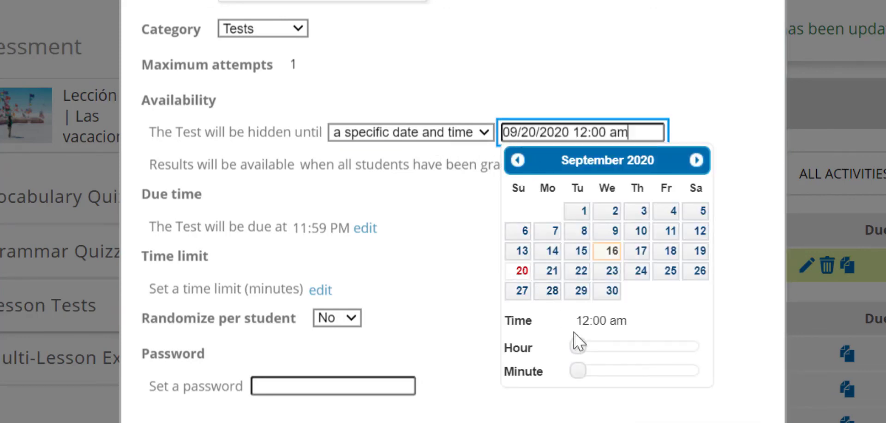
{"action": "left_click_drag", "start_coordinate": [577, 346], "coordinate": [613, 344]}
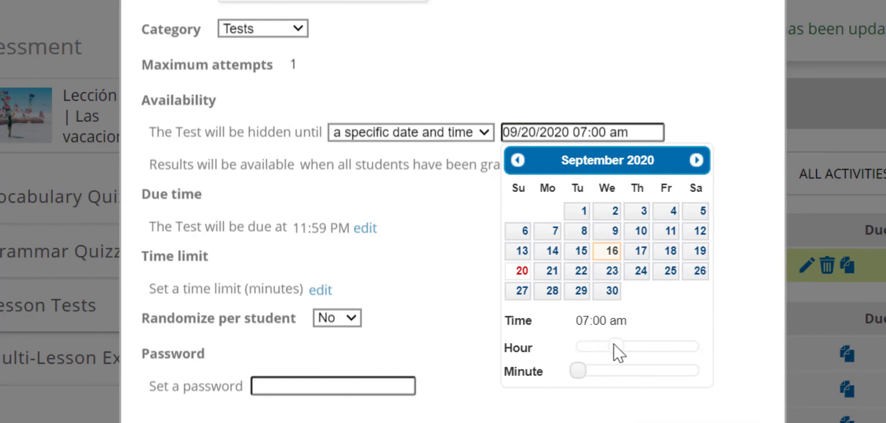
{"action": "left_click", "coordinate": [659, 114]}
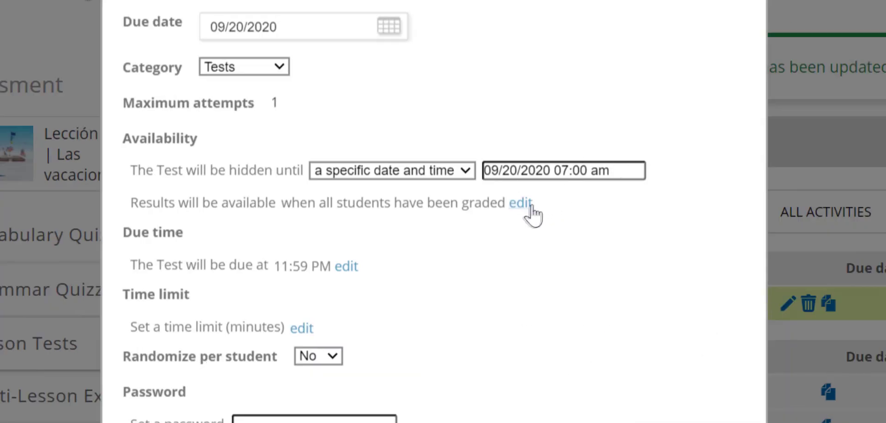
Release results after all students are graded, keep the 11:59 PM due time, and limit to 60 minutes.
{"action": "left_click", "coordinate": [530, 203]}
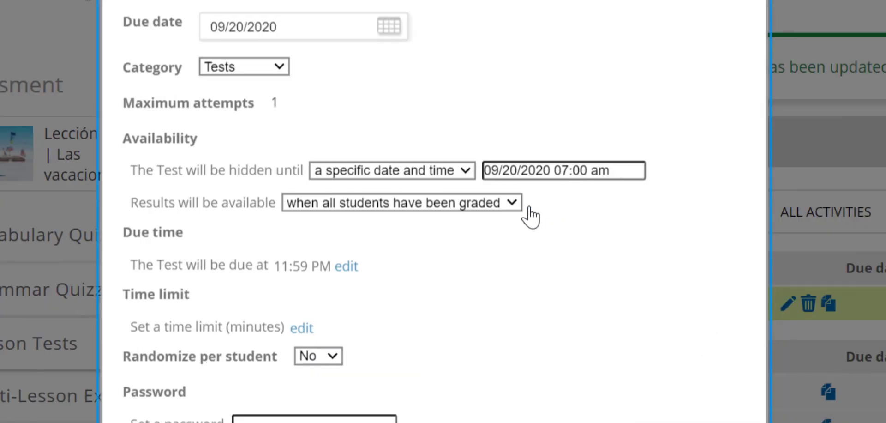
{"action": "left_click", "coordinate": [515, 206]}
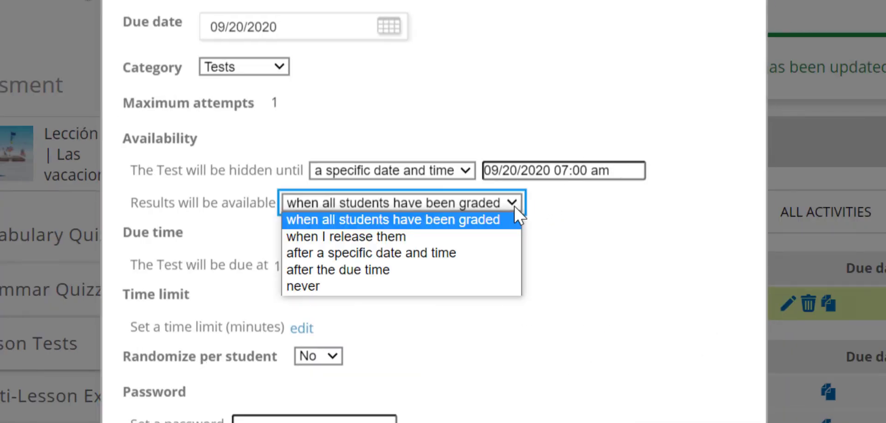
{"action": "left_click", "coordinate": [514, 206]}
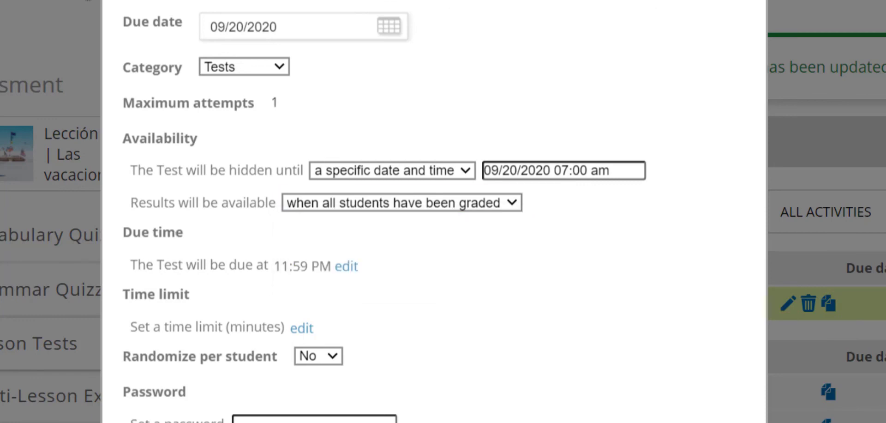
{"action": "mouse_move", "coordinate": [460, 241]}
{"action": "left_mouse_down"}
{"action": "mouse_move", "coordinate": [380, 260]}
{"action": "mouse_move", "coordinate": [398, 232]}
{"action": "left_mouse_up"}
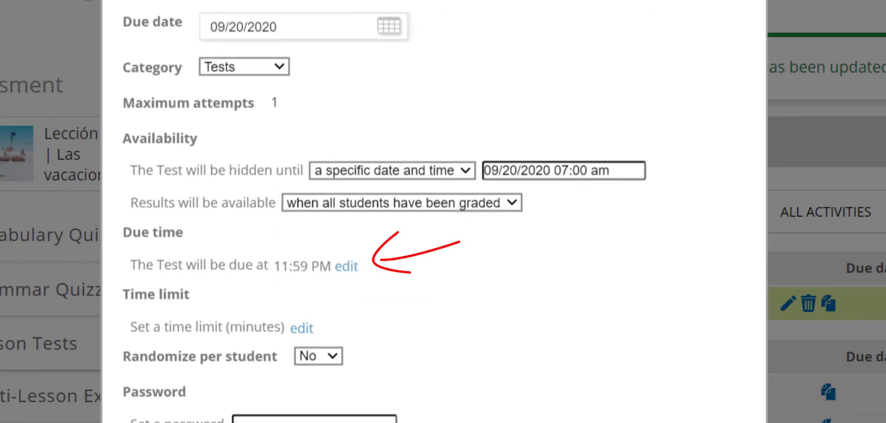
{"action": "mouse_move", "coordinate": [410, 302]}
{"action": "left_mouse_down"}
{"action": "mouse_move", "coordinate": [333, 319]}
{"action": "mouse_move", "coordinate": [352, 292]}
{"action": "left_mouse_up"}
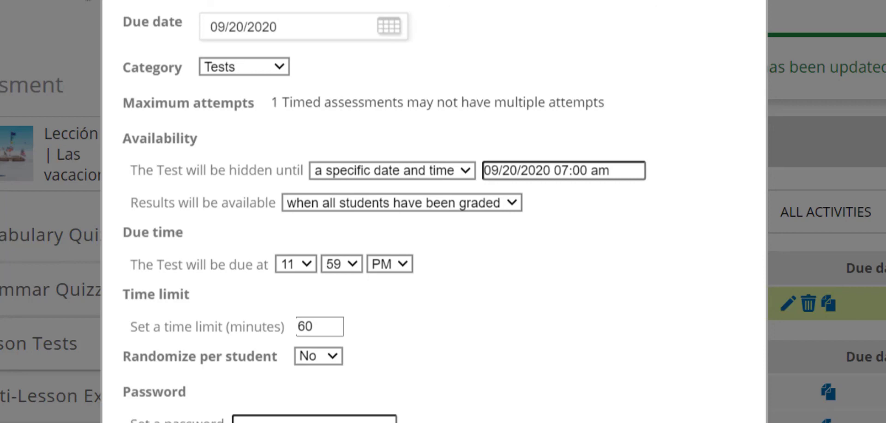
{"action": "mouse_move", "coordinate": [472, 142]}
{"action": "left_mouse_down"}
{"action": "mouse_move", "coordinate": [476, 187]}
{"action": "mouse_move", "coordinate": [663, 143]}
{"action": "left_mouse_up"}
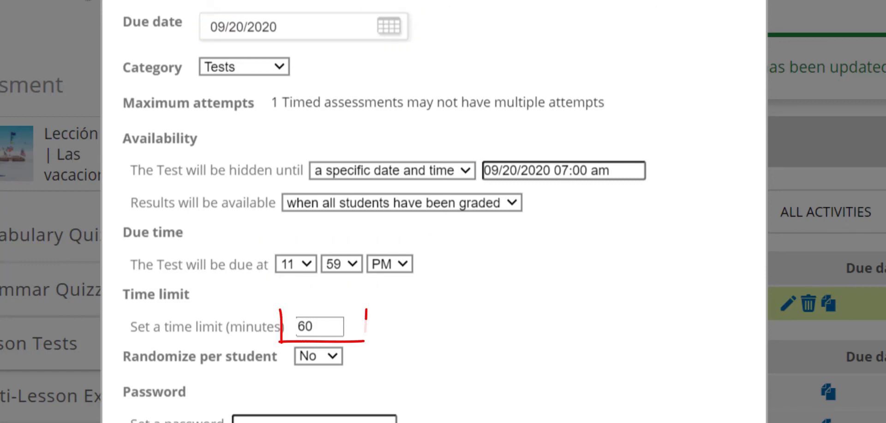
Set Randomize per student to Yes, enter a test password, and save the assignment.
{"action": "scroll", "coordinate": [349, 251], "scroll_direction": "down", "scroll_amount": 2}
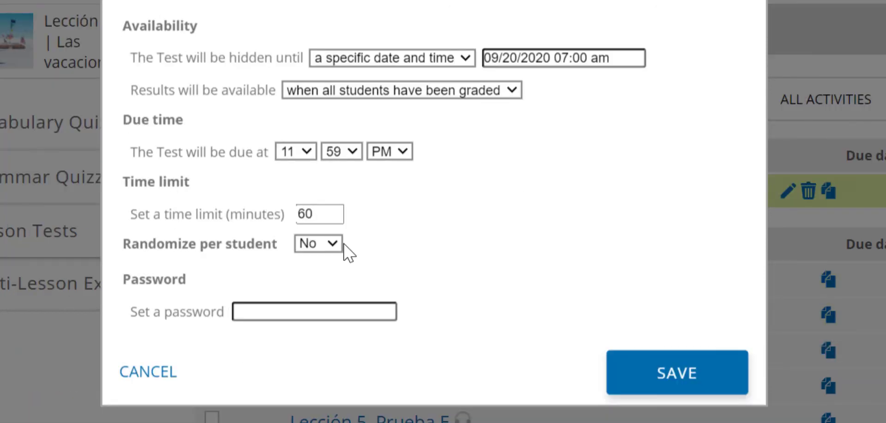
{"action": "left_click", "coordinate": [331, 249]}
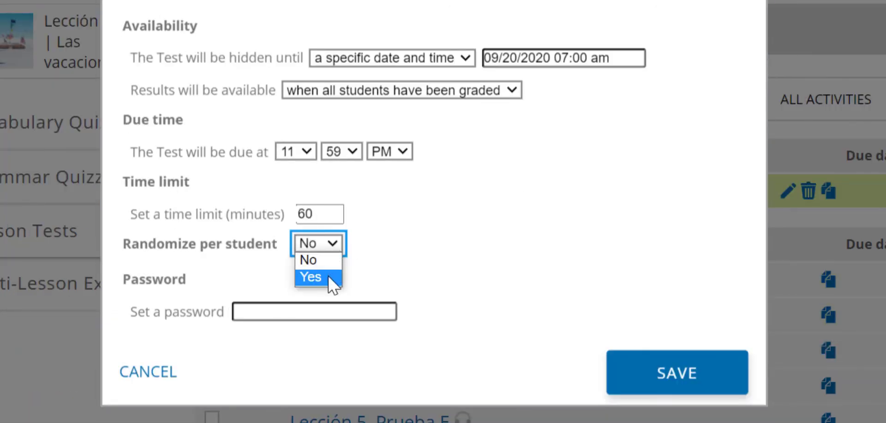
{"action": "left_click", "coordinate": [327, 275]}
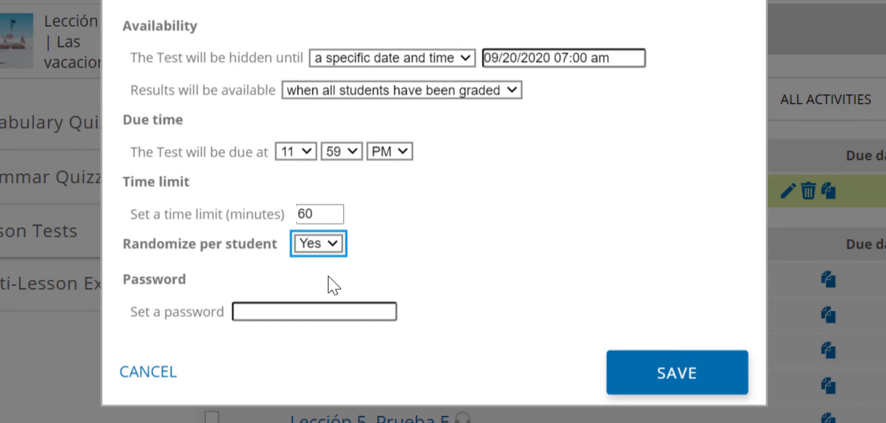
{"action": "key", "text": "Tab"}
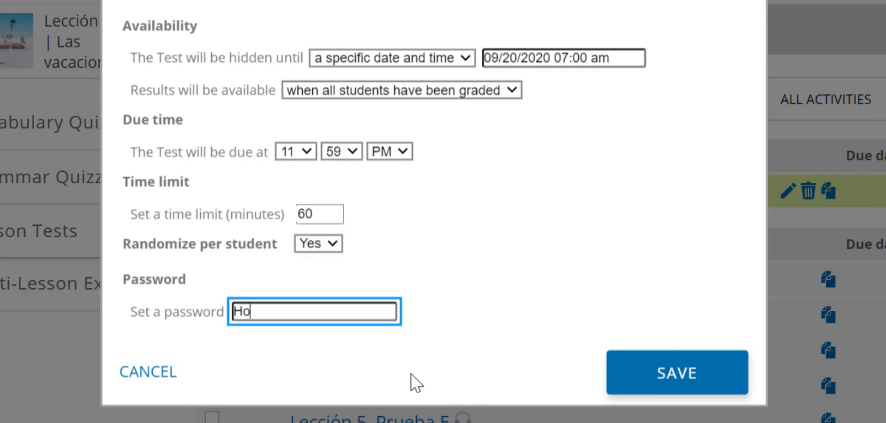
{"action": "key", "text": "ctrl+a"}
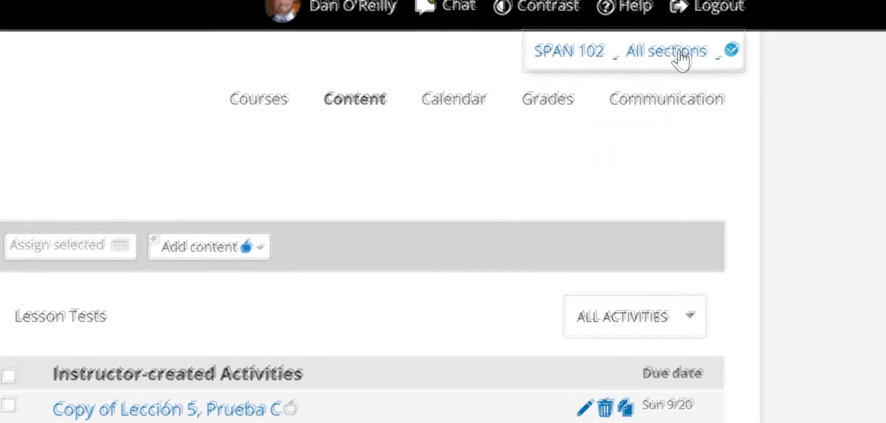
In section 001, give one student a CUSTOM 120-minute time limit and save it.
{"action": "left_click", "coordinate": [679, 53]}
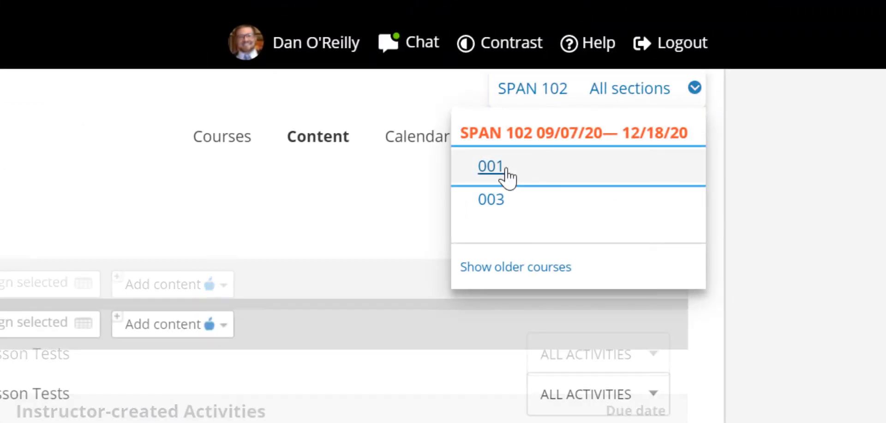
{"action": "left_click", "coordinate": [507, 175]}
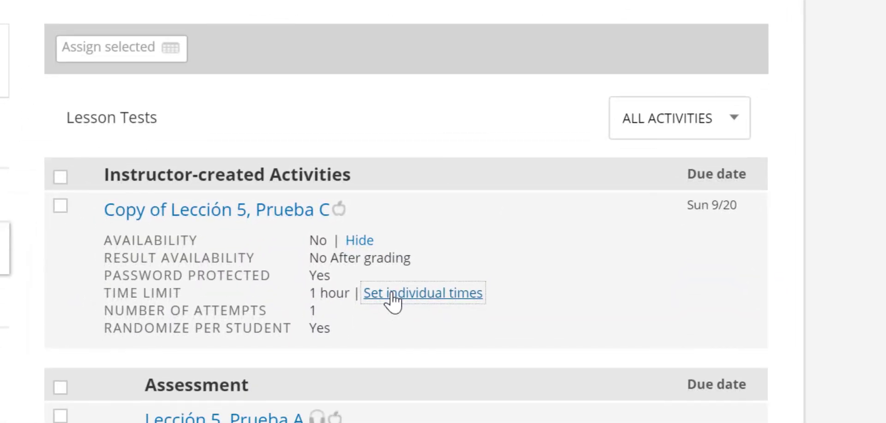
{"action": "left_click", "coordinate": [393, 295]}
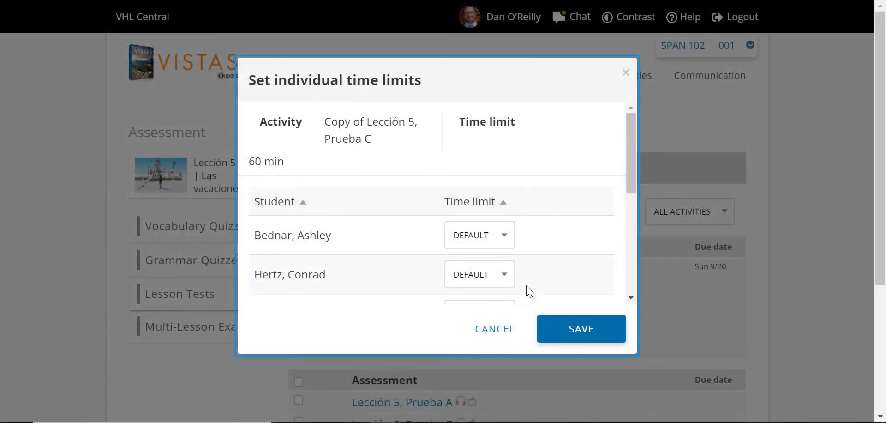
{"action": "scroll", "coordinate": [530, 291], "scroll_direction": "down", "scroll_amount": 2}
{"action": "scroll", "coordinate": [530, 291], "scroll_direction": "down", "scroll_amount": 1}
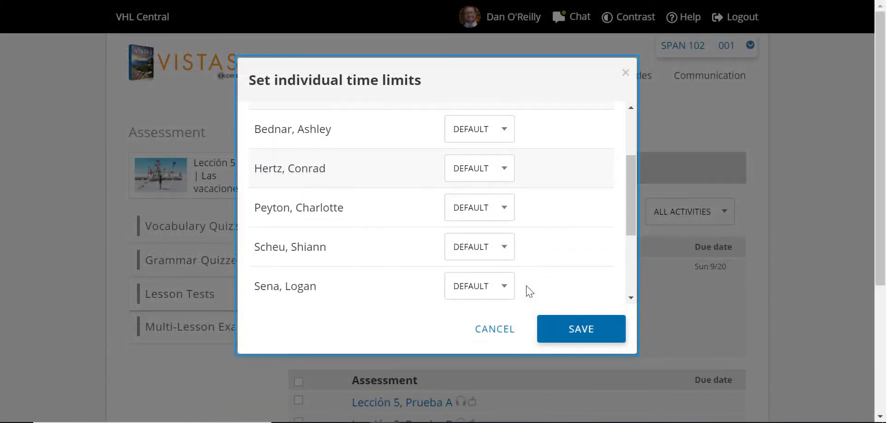
{"action": "left_click", "coordinate": [503, 274]}
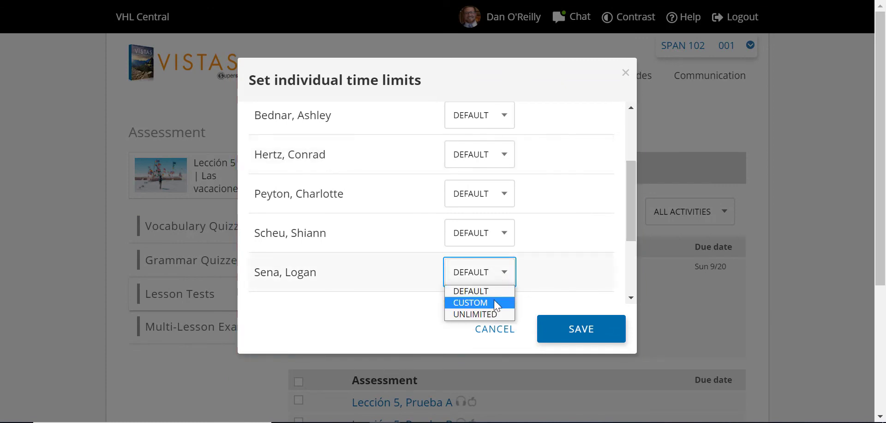
{"action": "left_click", "coordinate": [497, 303]}
{"action": "double_click", "coordinate": [500, 280]}
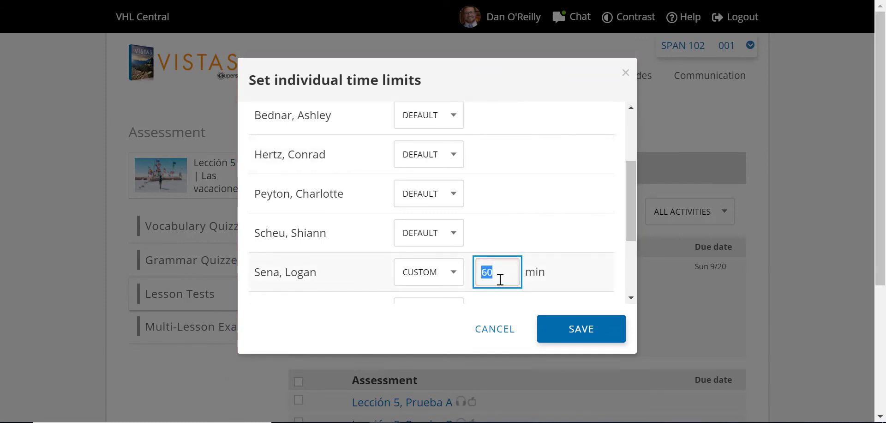
{"action": "type", "text": "120"}
{"action": "left_click", "coordinate": [589, 336]}
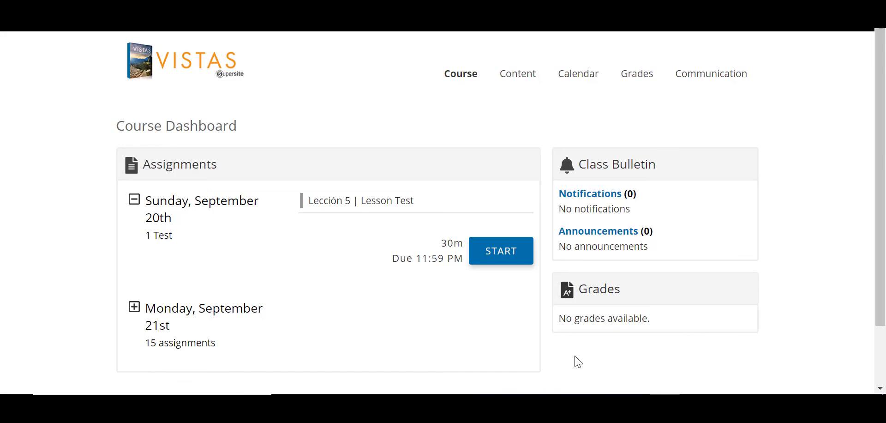
Start the Lección 5 Lesson Test to view its 1-hour limit and September 20, 2020 due date.
{"action": "left_click", "coordinate": [492, 246]}
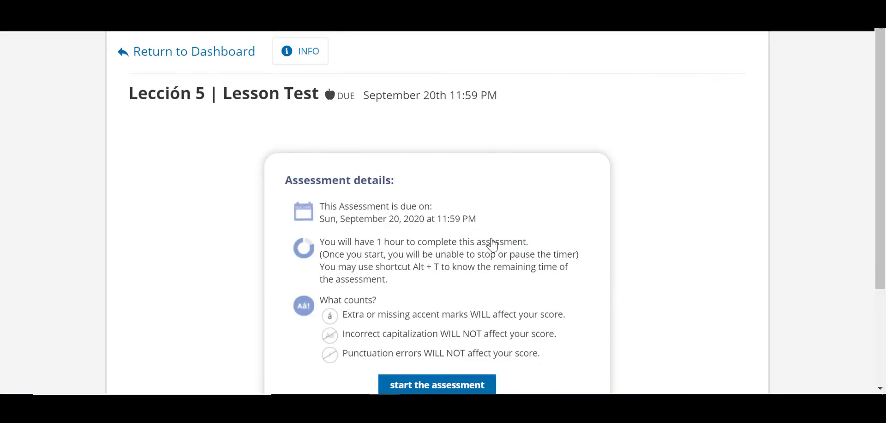
{"action": "scroll", "coordinate": [493, 246], "scroll_direction": "down", "scroll_amount": 2}
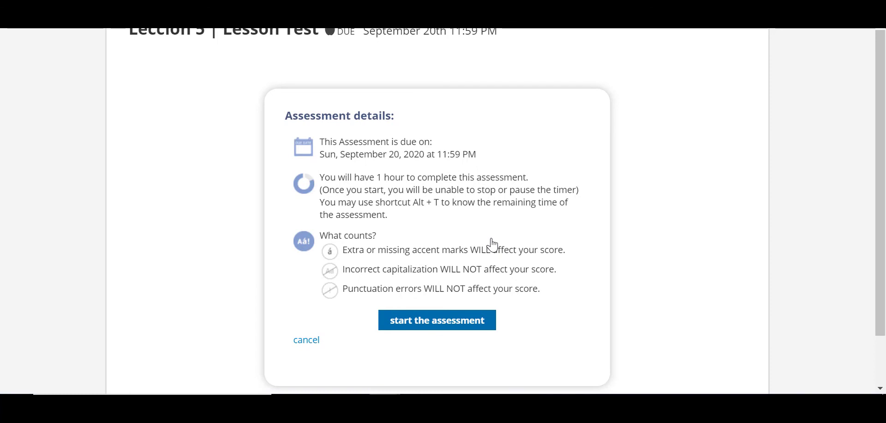